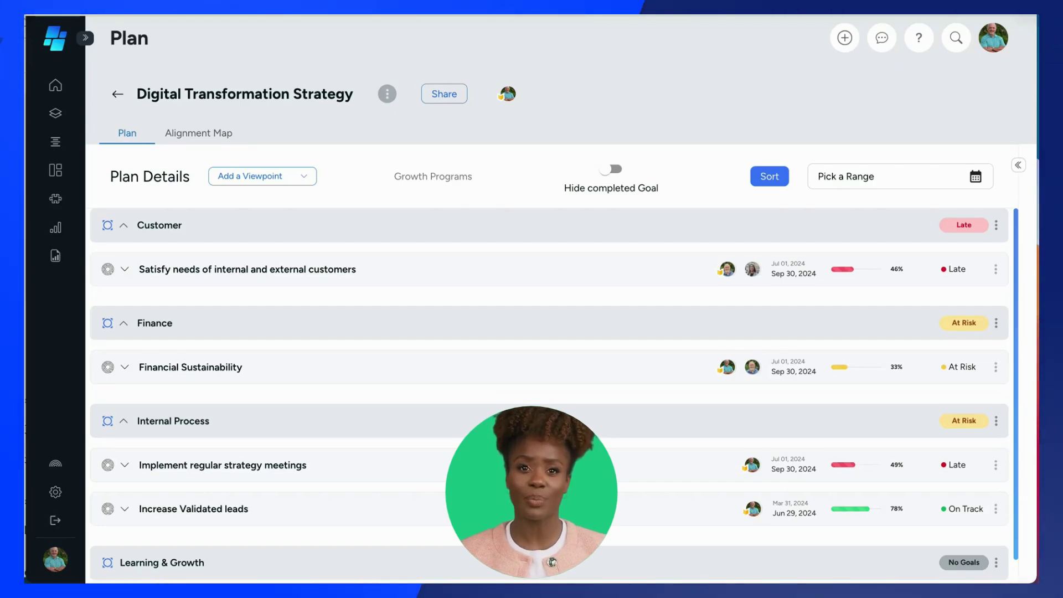
Step: Review Financial Sustainability's contributions (Finance parent, three CEO Scorecard goals), then open its edit form
click(160, 368)
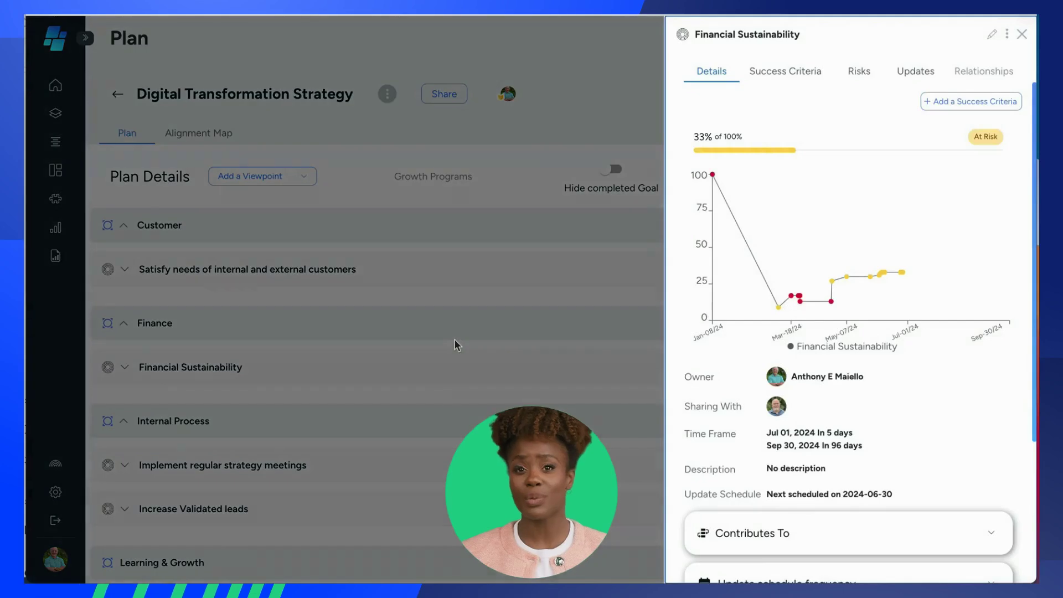
scroll(775, 310, down, 3)
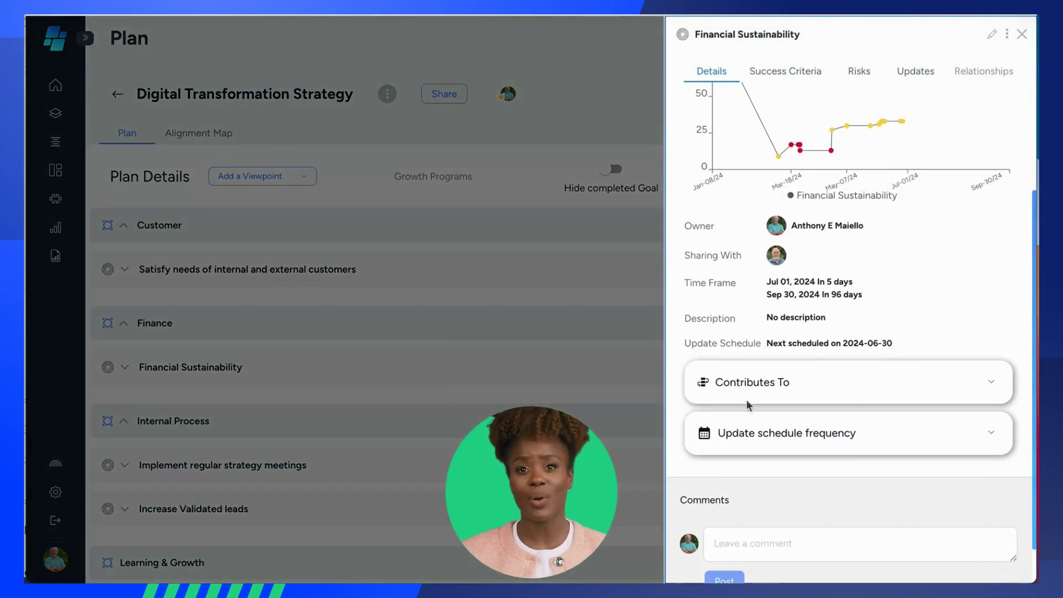
click(991, 383)
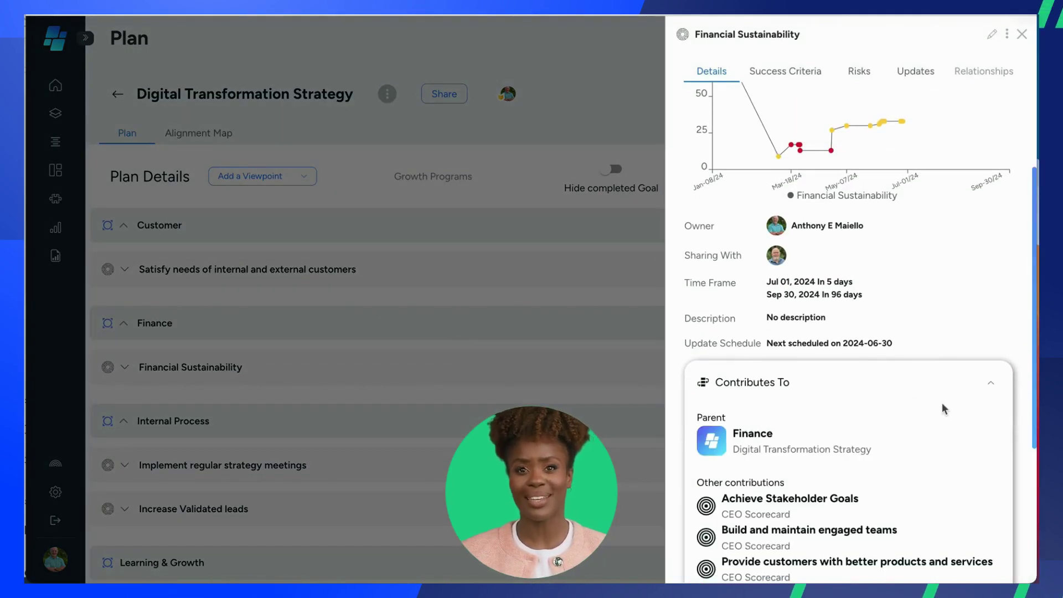
scroll(942, 403, down, 2)
scroll(942, 404, down, 2)
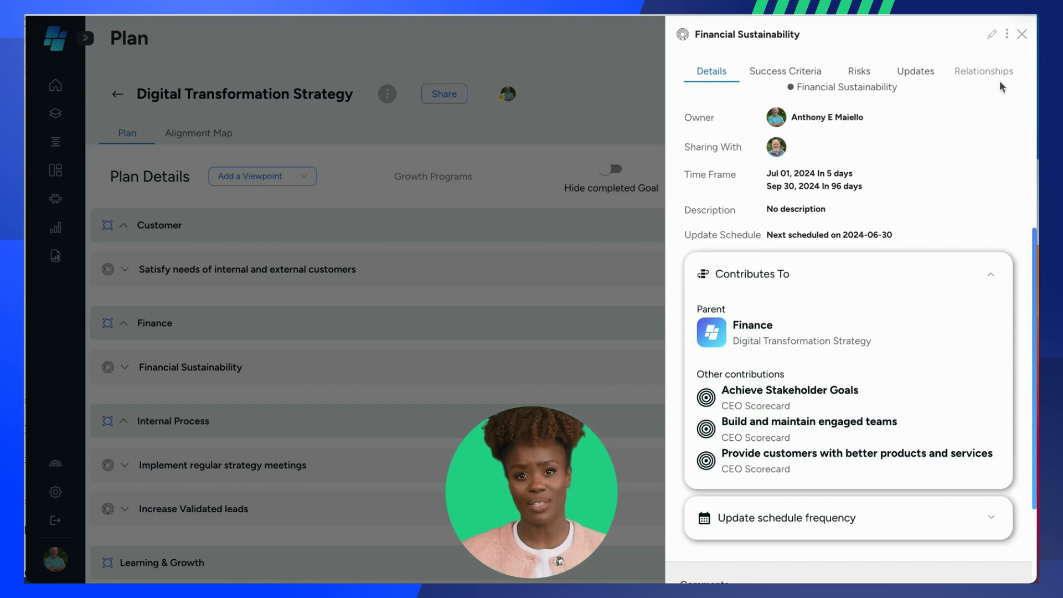
click(992, 35)
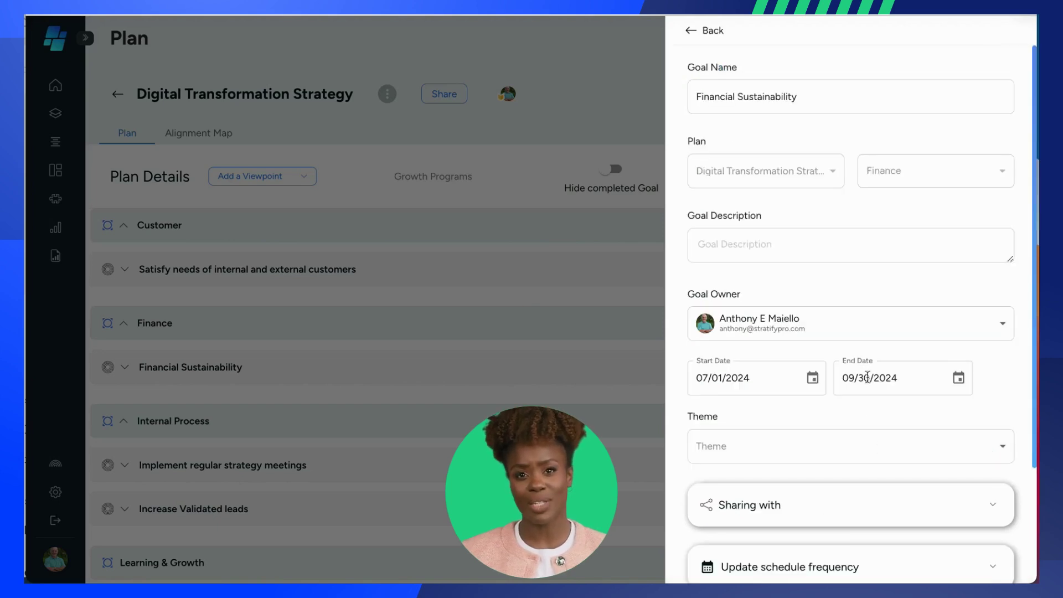
Step: Check the goal's parent and other contributions in the edit form, then return to its details
scroll(869, 453, down, 3)
scroll(876, 455, down, 1)
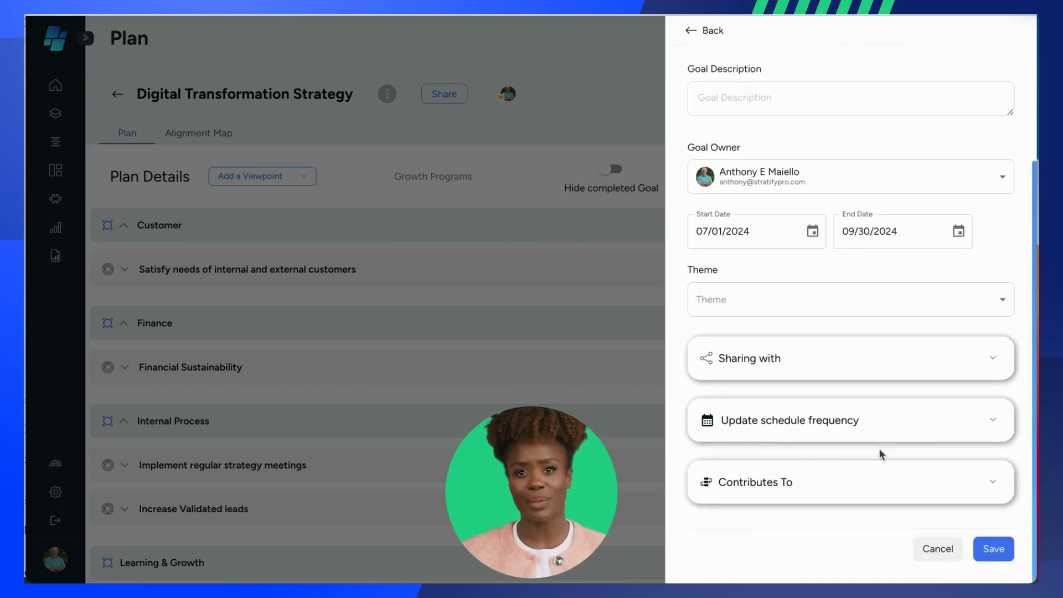
click(992, 481)
scroll(909, 447, down, 3)
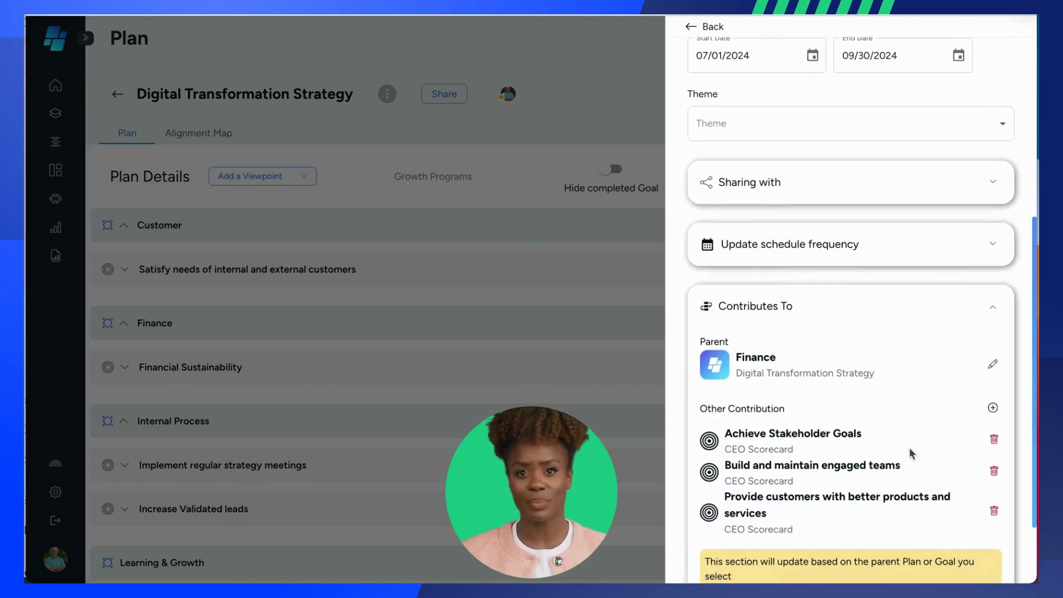
scroll(910, 447, down, 1)
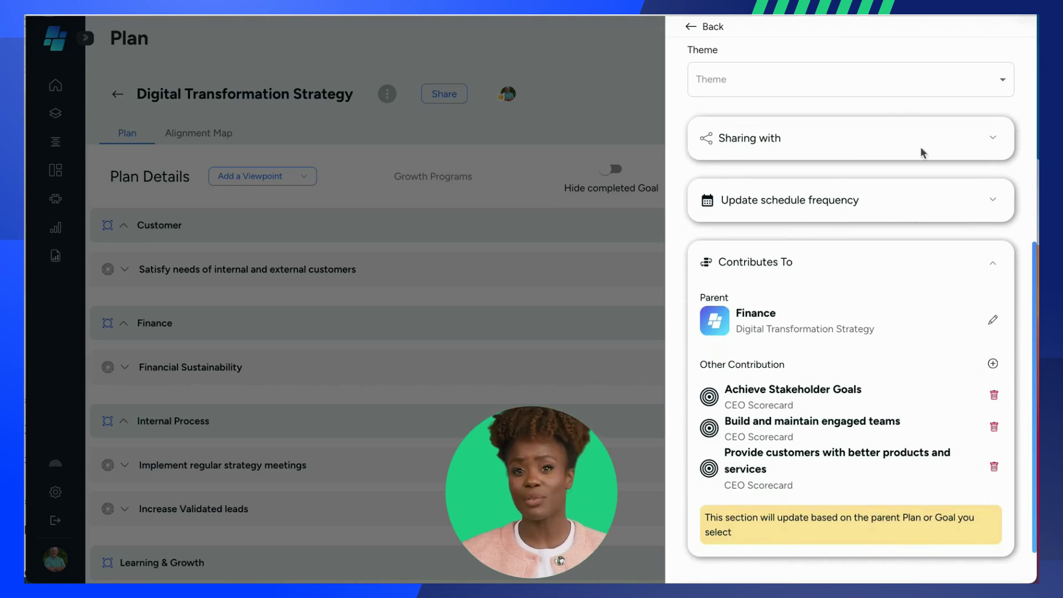
click(707, 28)
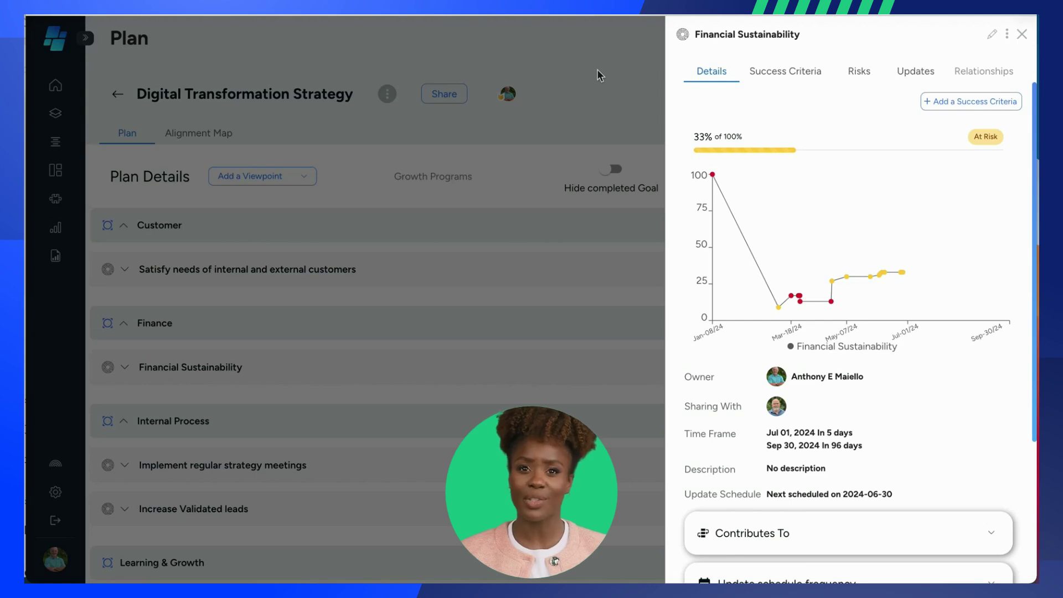
Step: Expand Financial Sustainability's Contributes To section again to review its parent and contributions
scroll(844, 447, down, 1)
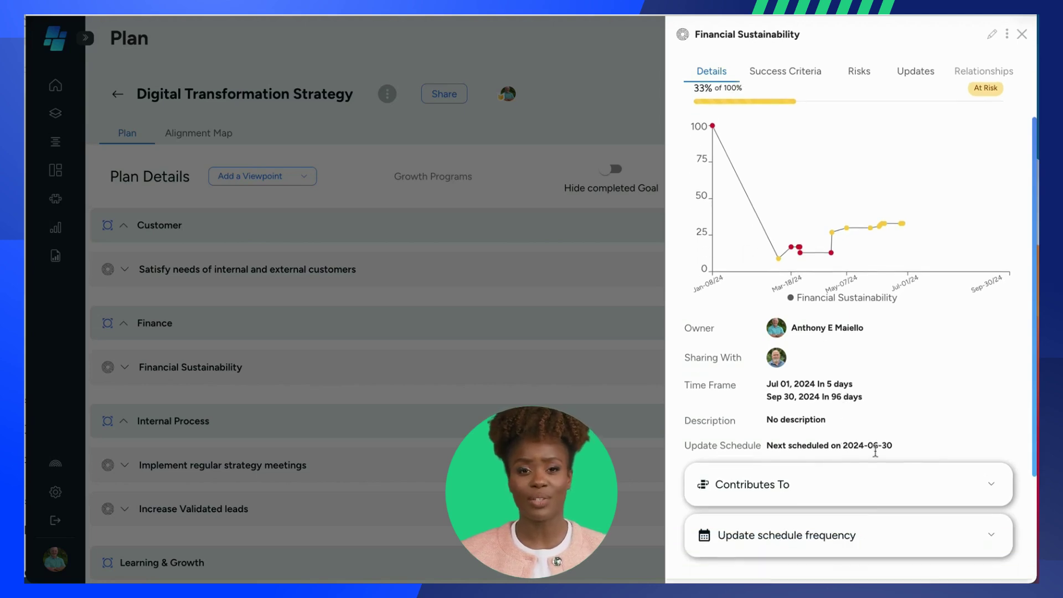
click(995, 491)
scroll(905, 489, down, 4)
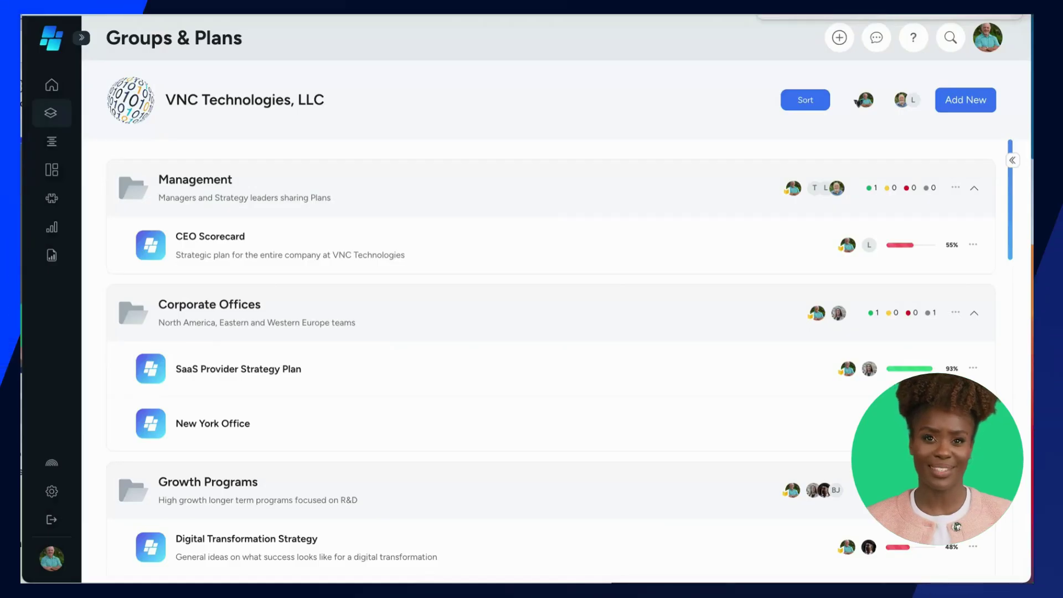
click(54, 145)
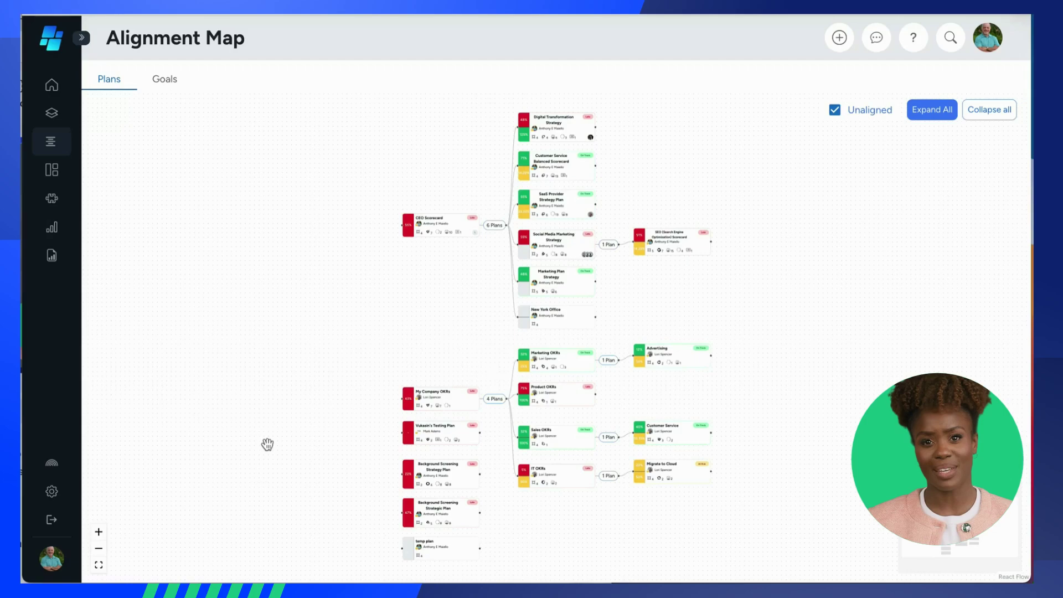
scroll(427, 333, up, 5)
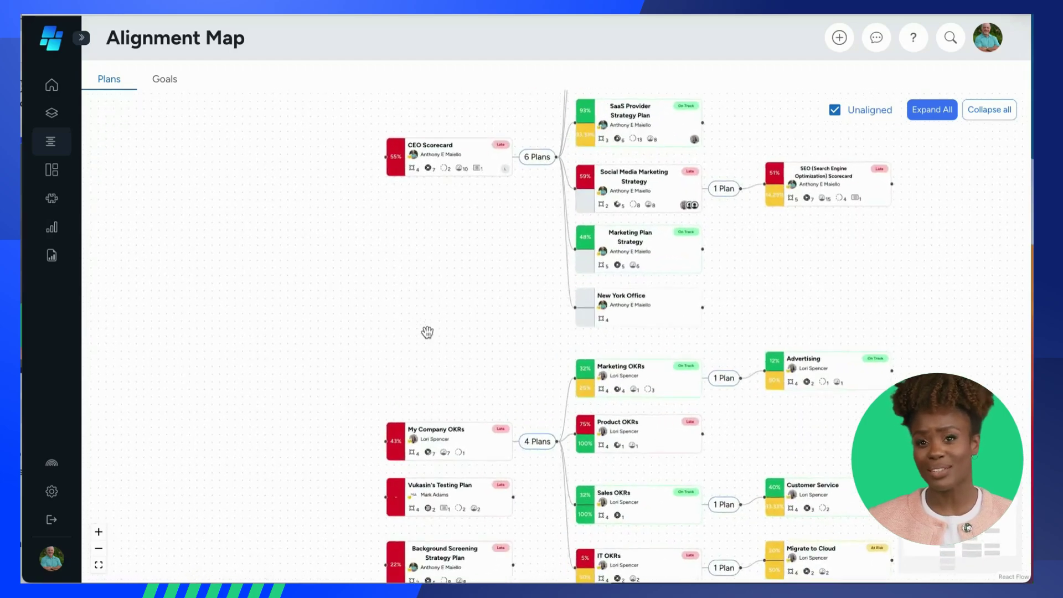
drag(427, 332, 254, 501)
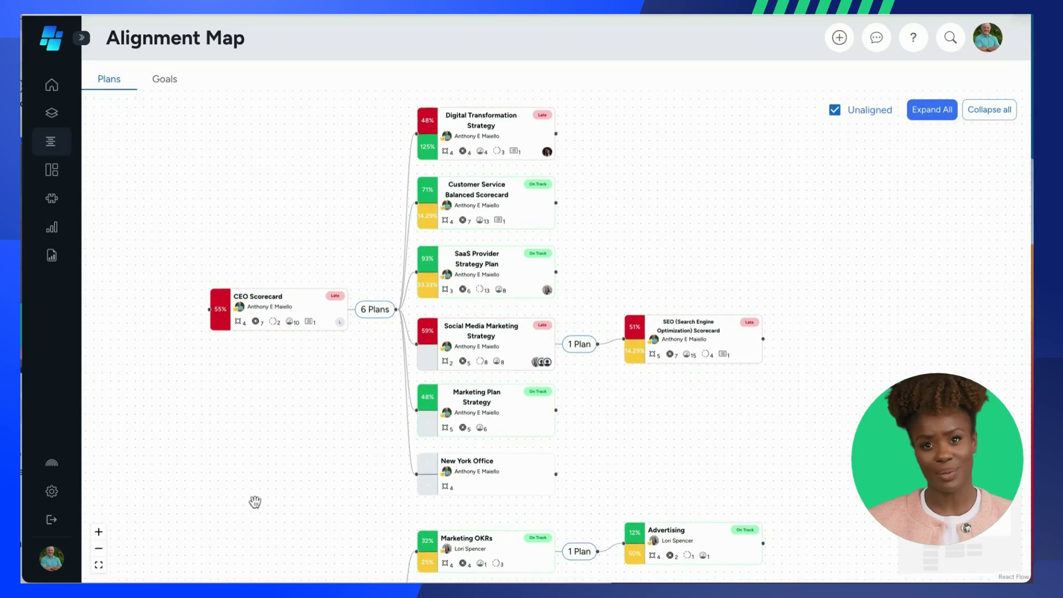
scroll(254, 502, up, 3)
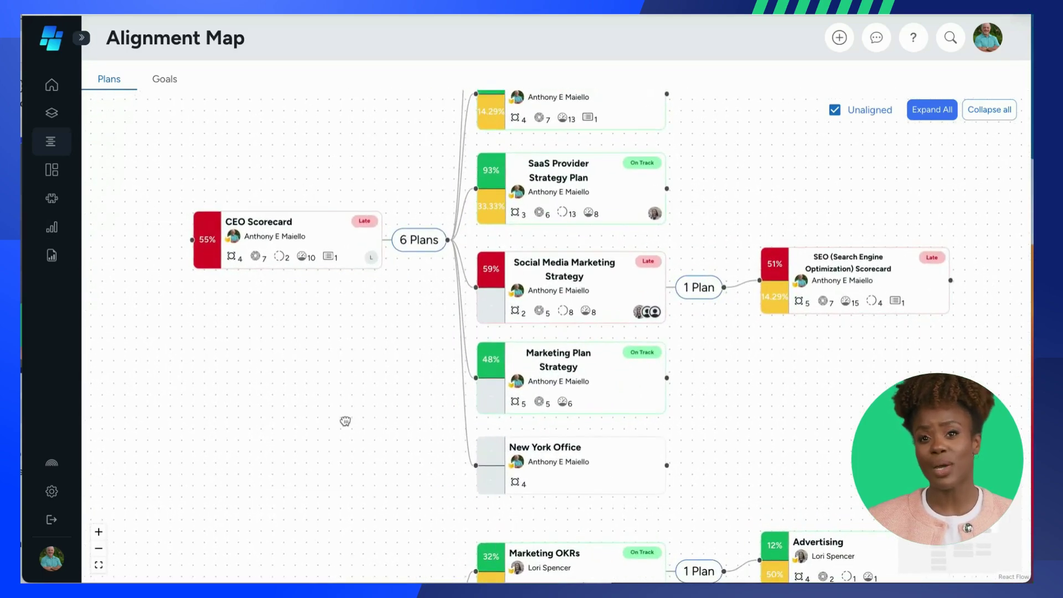
drag(345, 421, 328, 495)
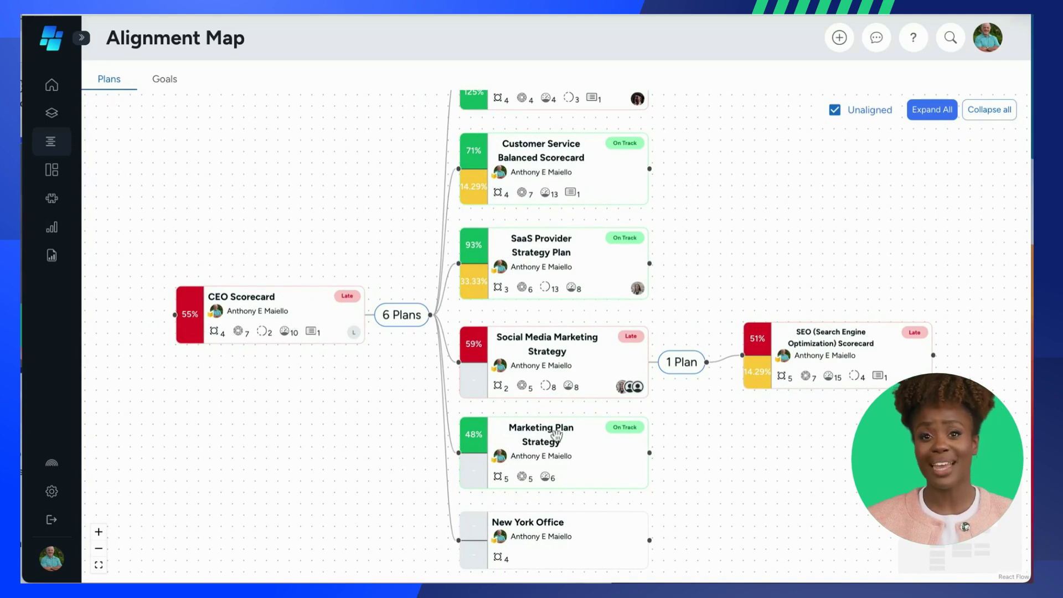
scroll(654, 382, down, 3)
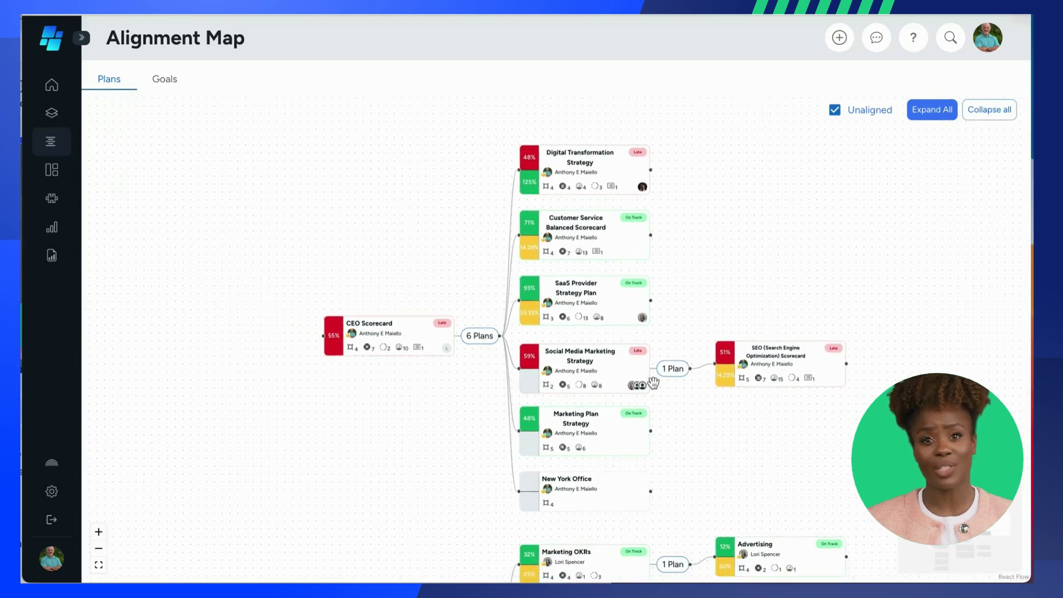
drag(710, 430, 637, 379)
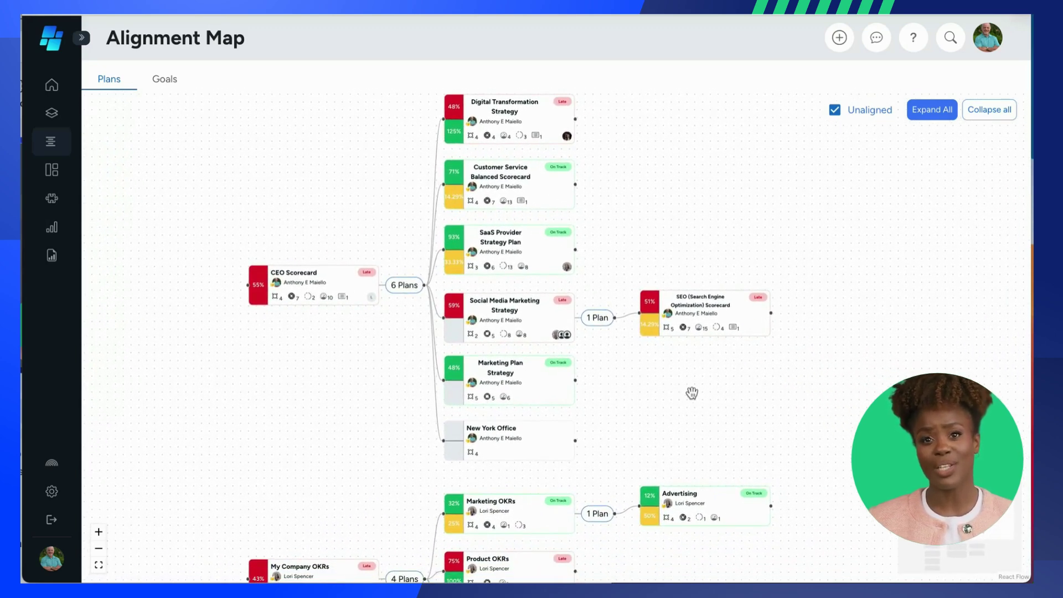
scroll(692, 393, down, 5)
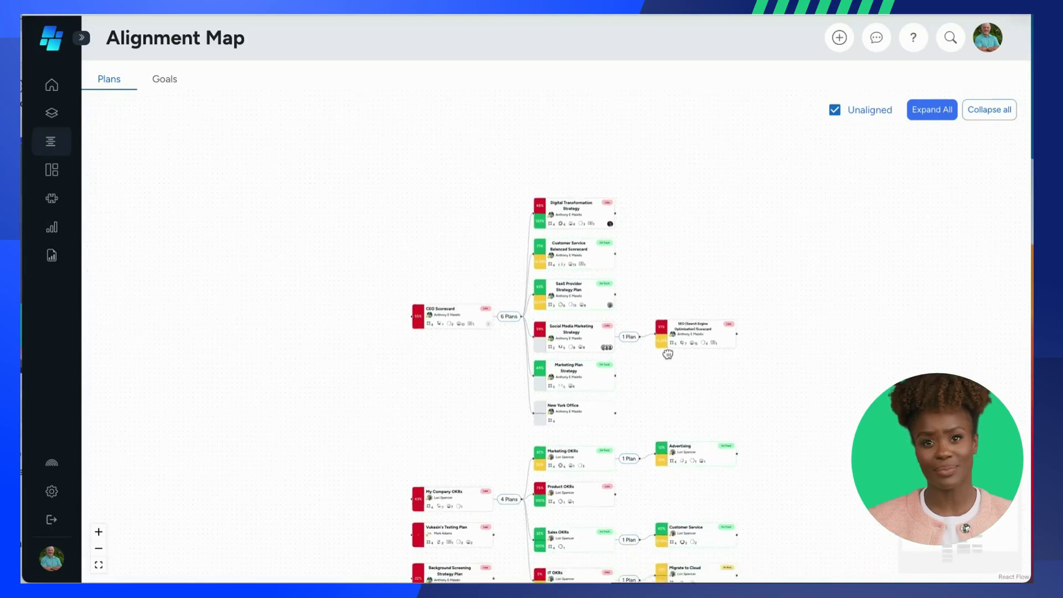
drag(667, 355, 611, 269)
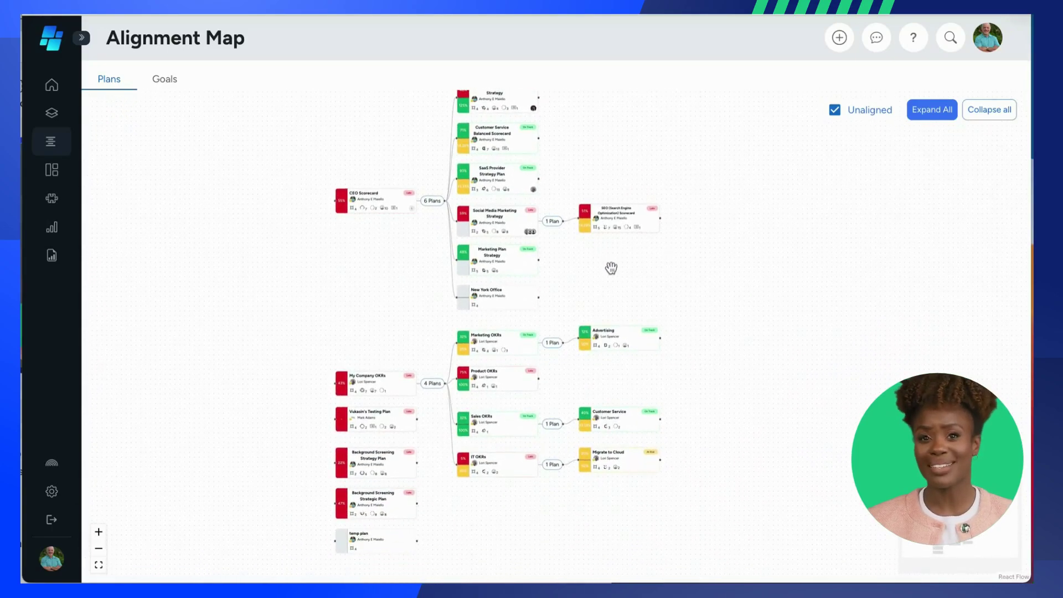
scroll(611, 268, up, 2)
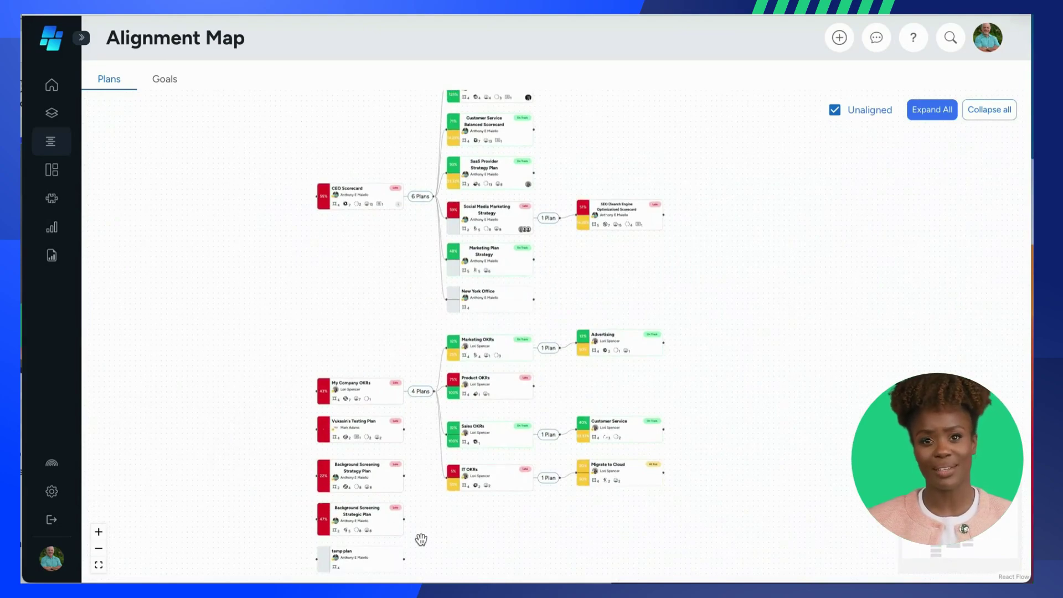
drag(421, 541, 451, 420)
scroll(451, 420, up, 3)
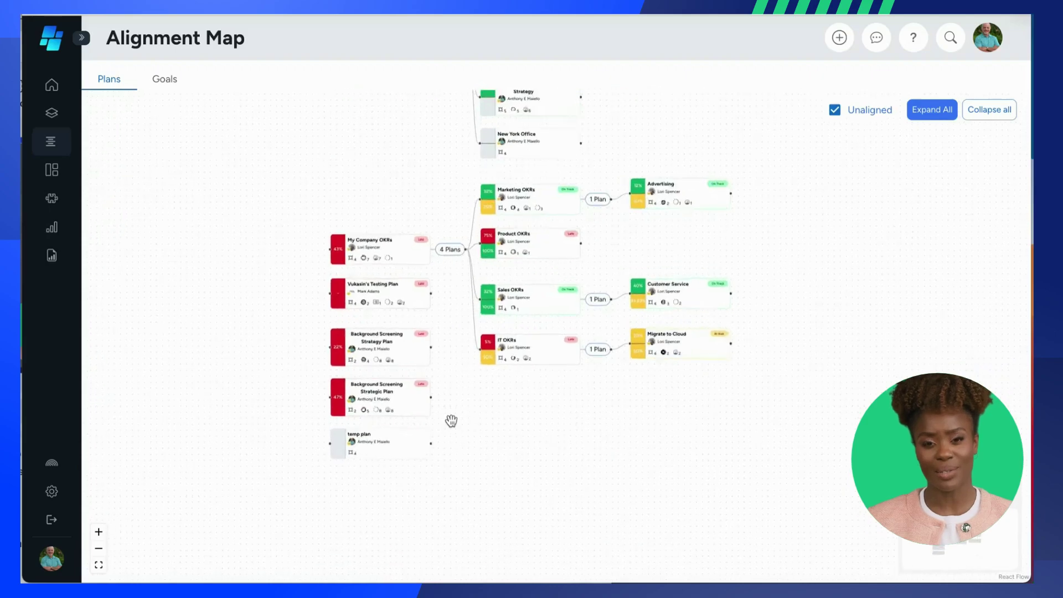
scroll(451, 421, up, 1)
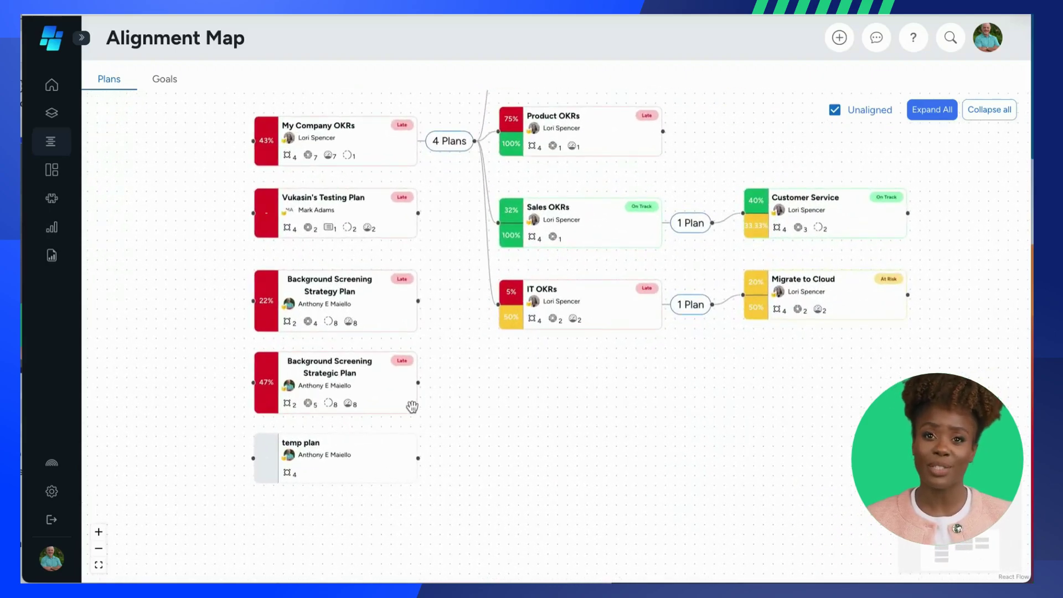
scroll(524, 390, down, 2)
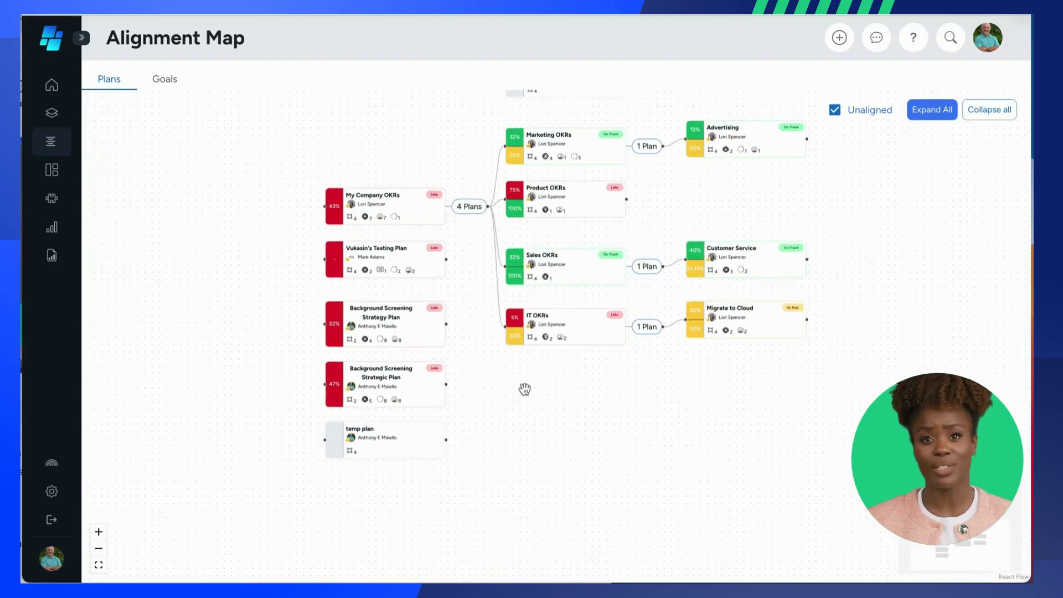
drag(596, 290, 562, 360)
scroll(556, 425, down, 2)
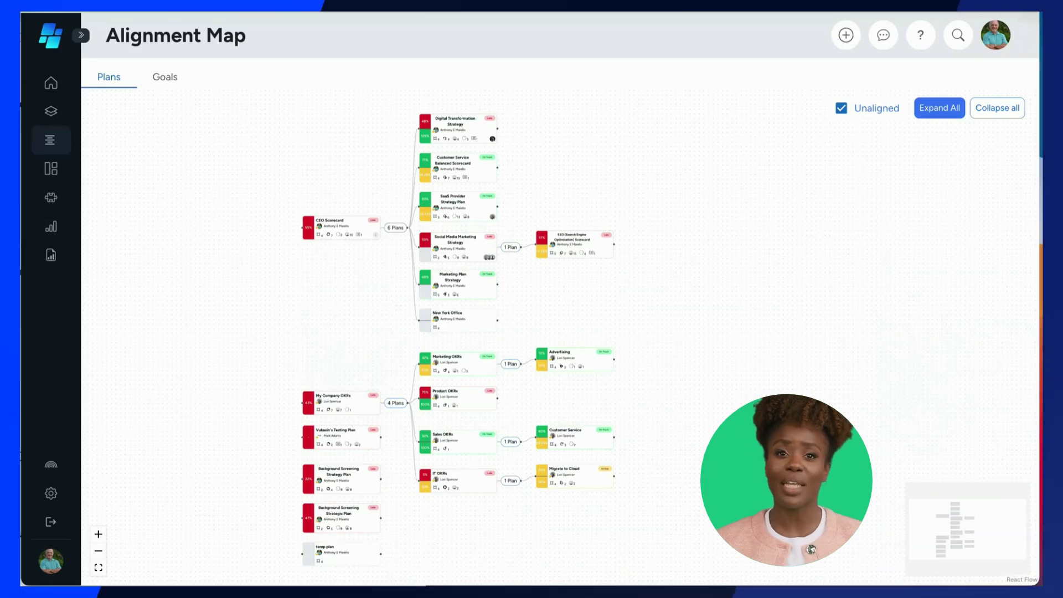
Step: Switch the Alignment Map to the Goals view mapping 80 goals and their links
click(163, 76)
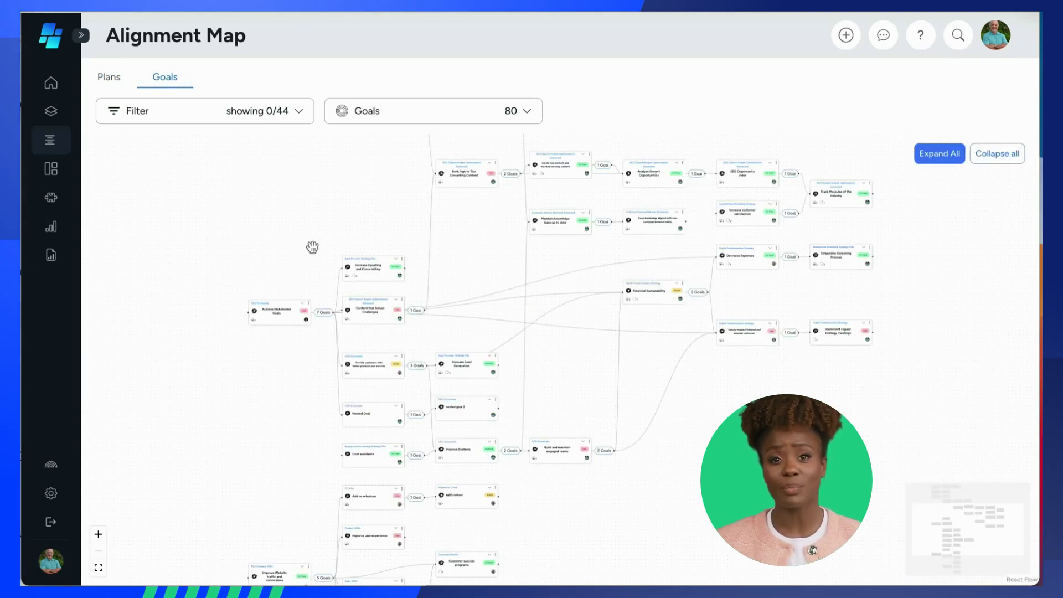
scroll(314, 244, up, 4)
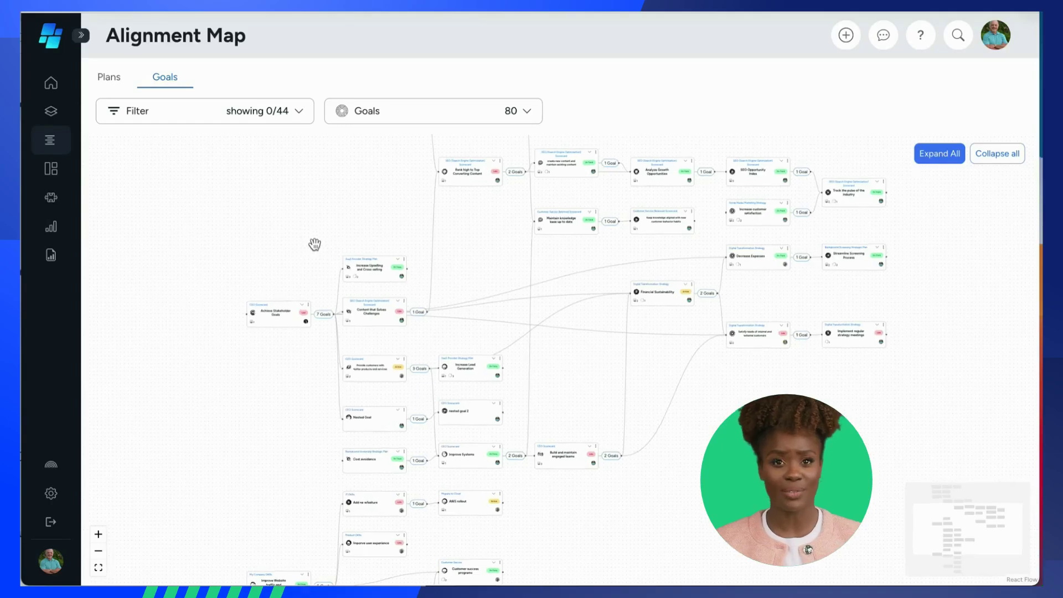
drag(301, 267, 227, 289)
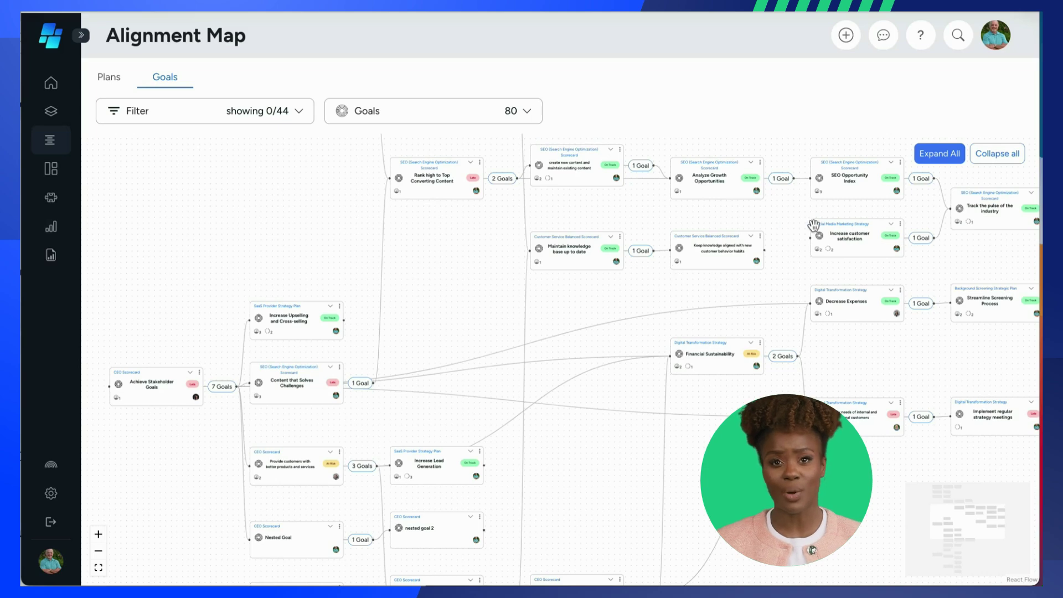
click(331, 306)
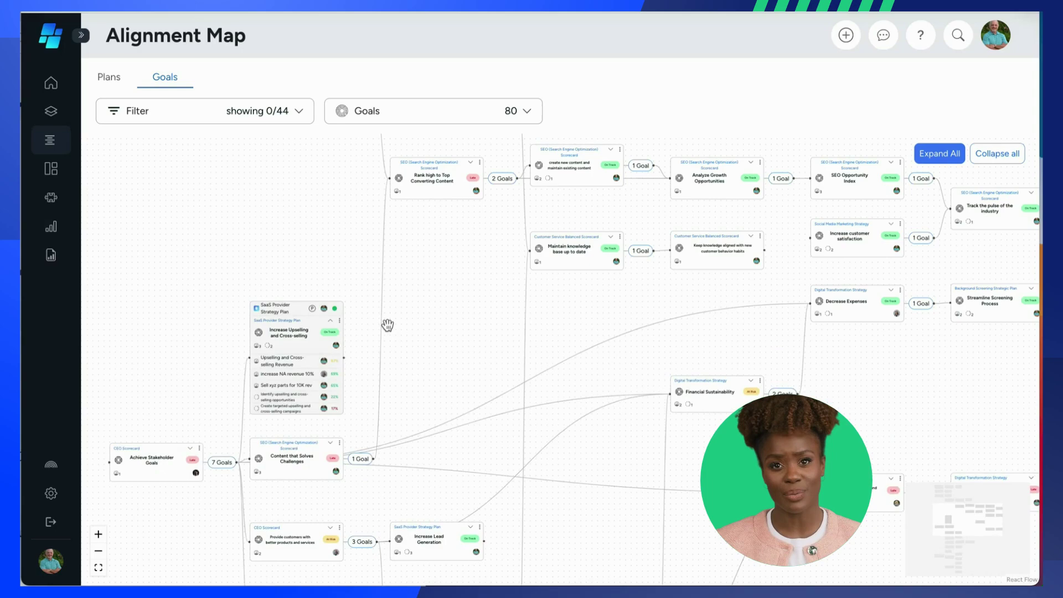
scroll(387, 325, up, 4)
drag(388, 325, 534, 238)
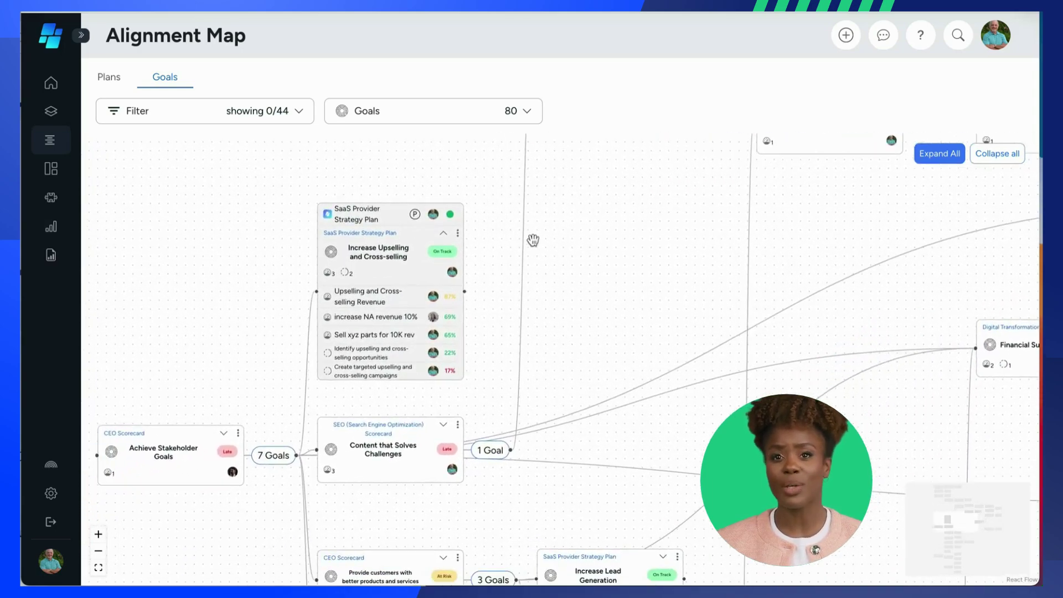
click(444, 233)
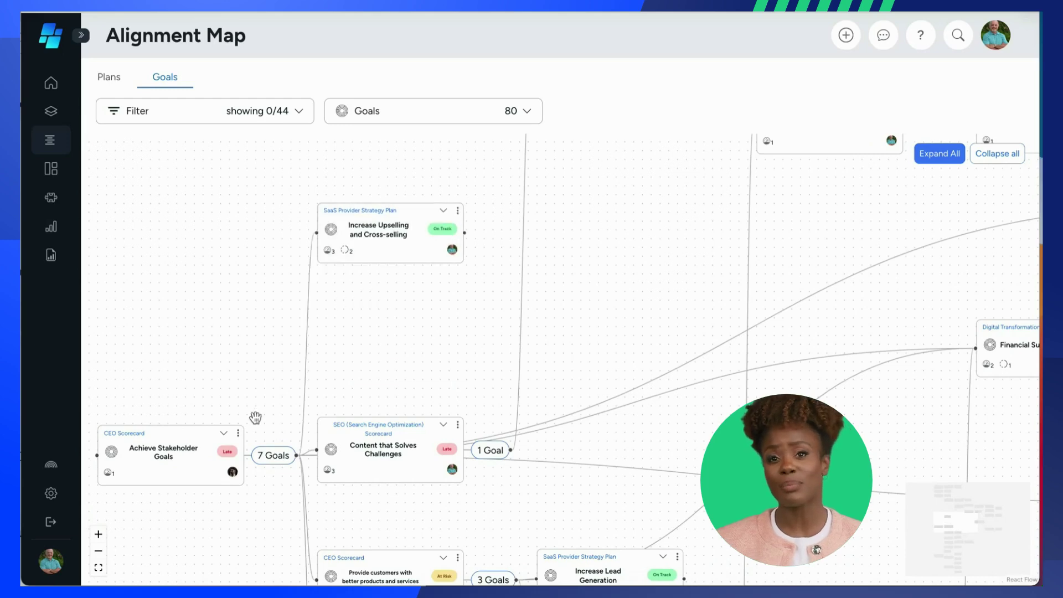
click(98, 567)
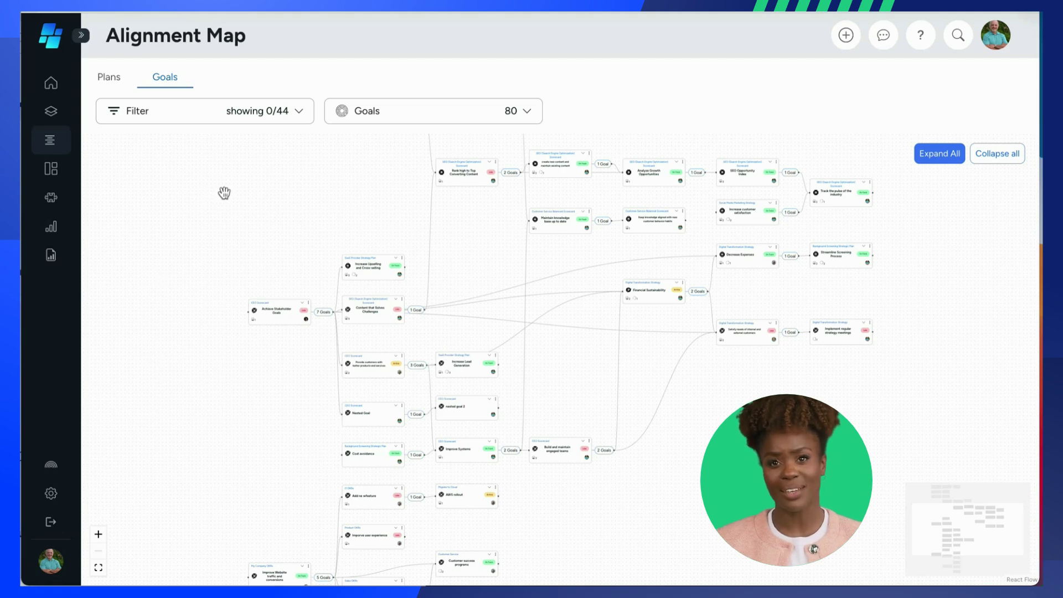
click(300, 113)
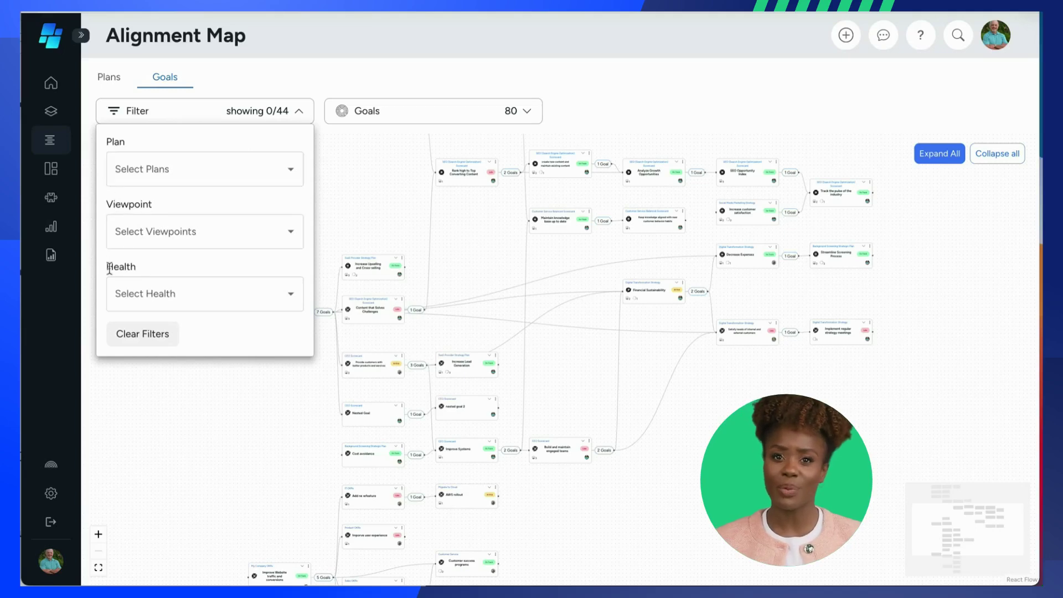
click(293, 172)
click(309, 208)
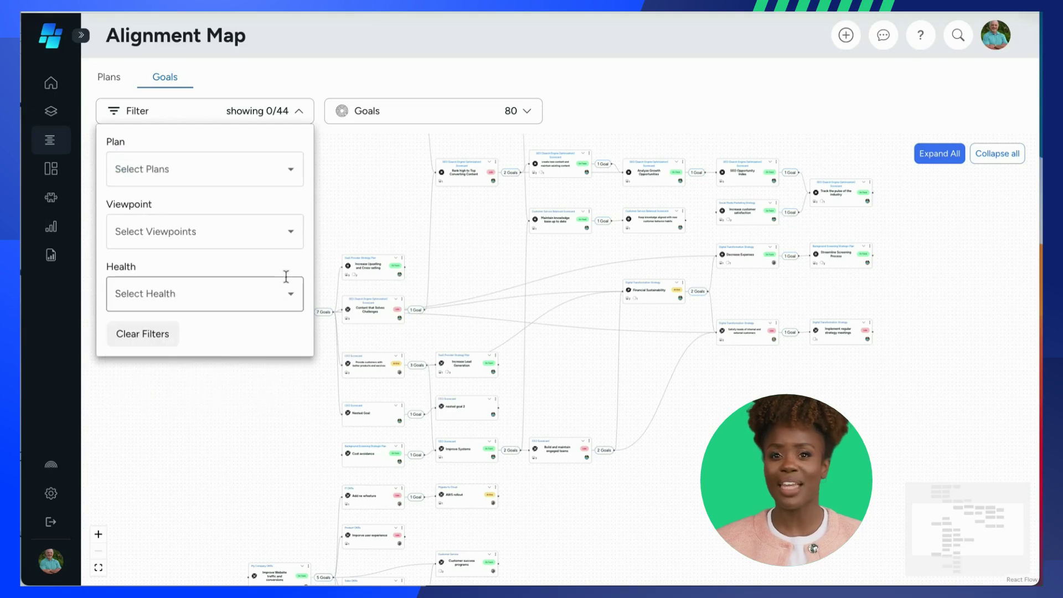
click(292, 295)
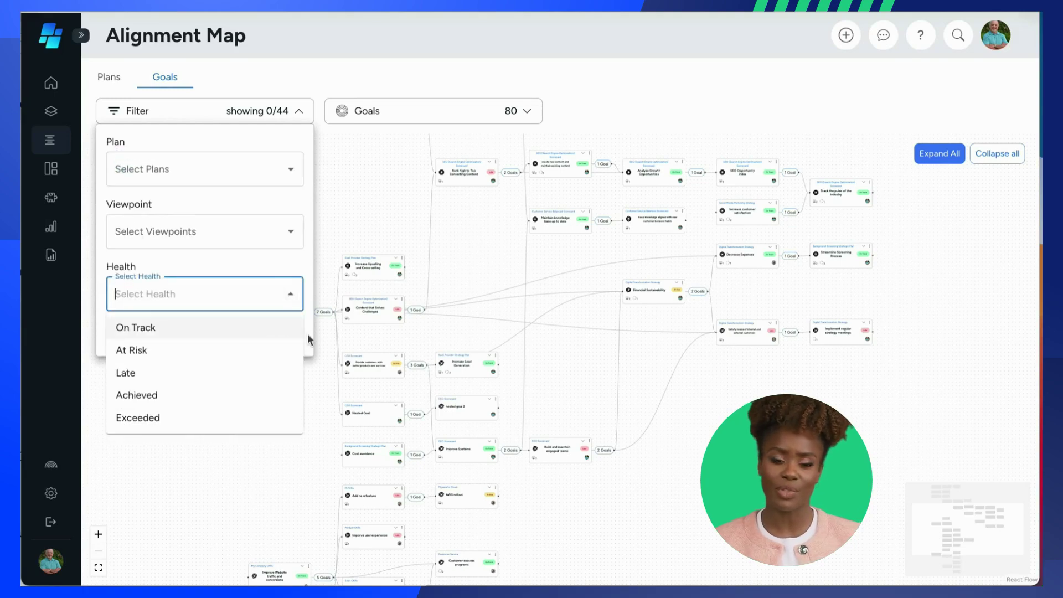
click(308, 334)
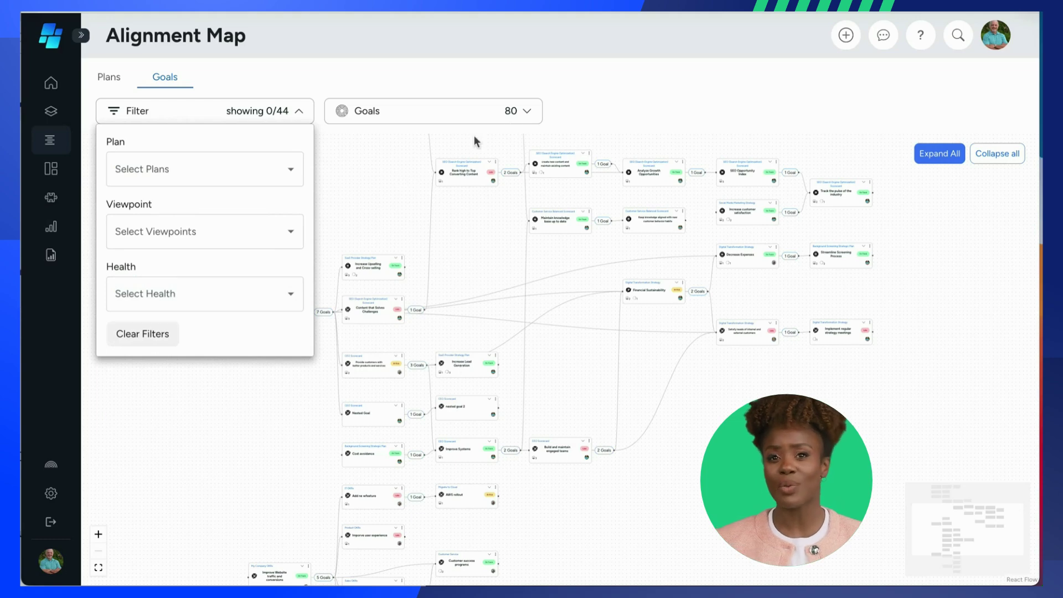
click(530, 115)
click(526, 113)
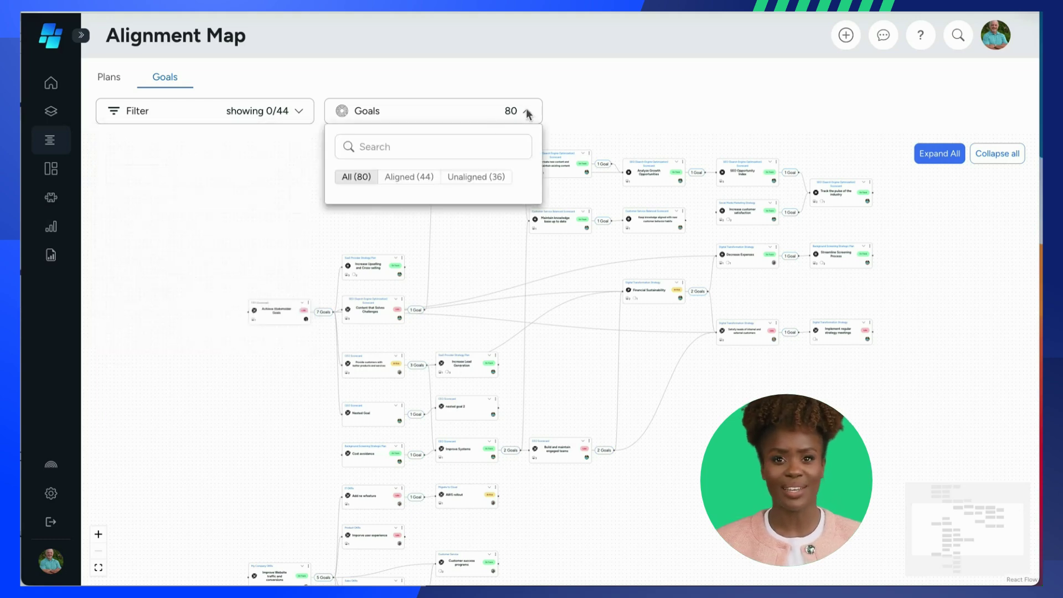
click(418, 179)
click(458, 179)
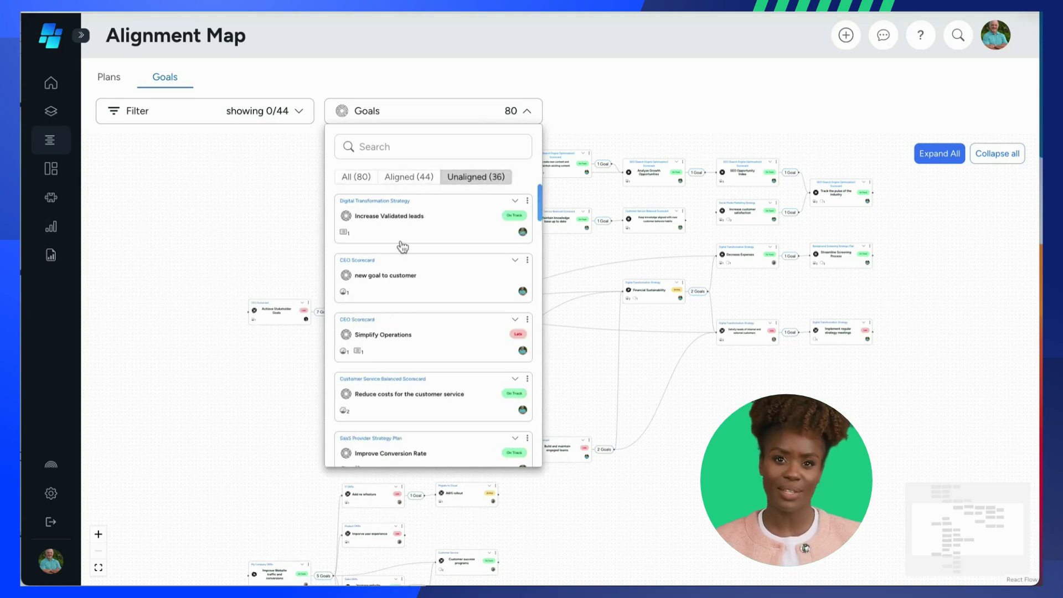
click(216, 263)
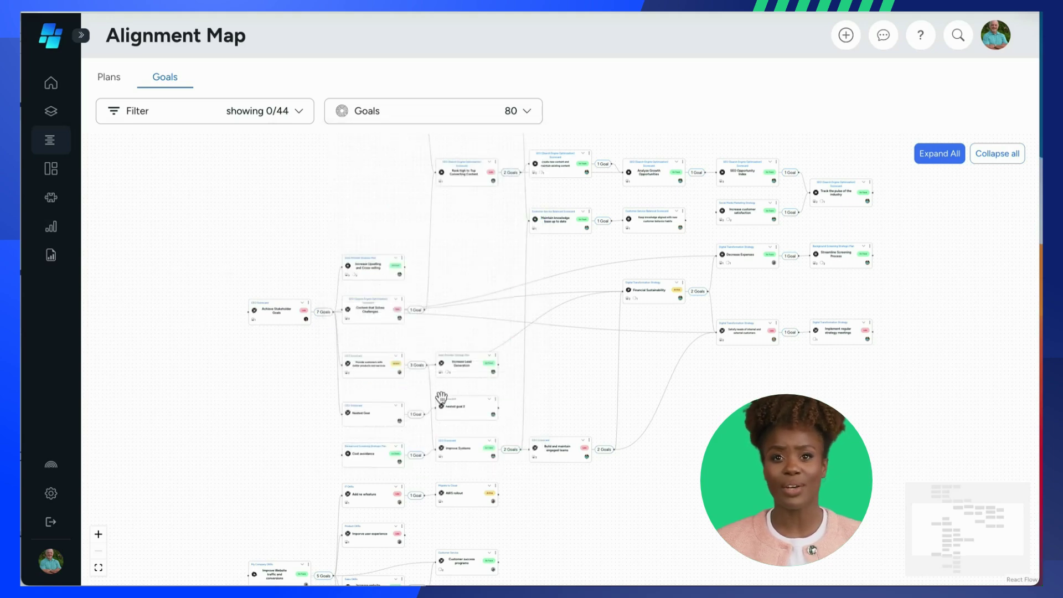
drag(420, 385, 381, 377)
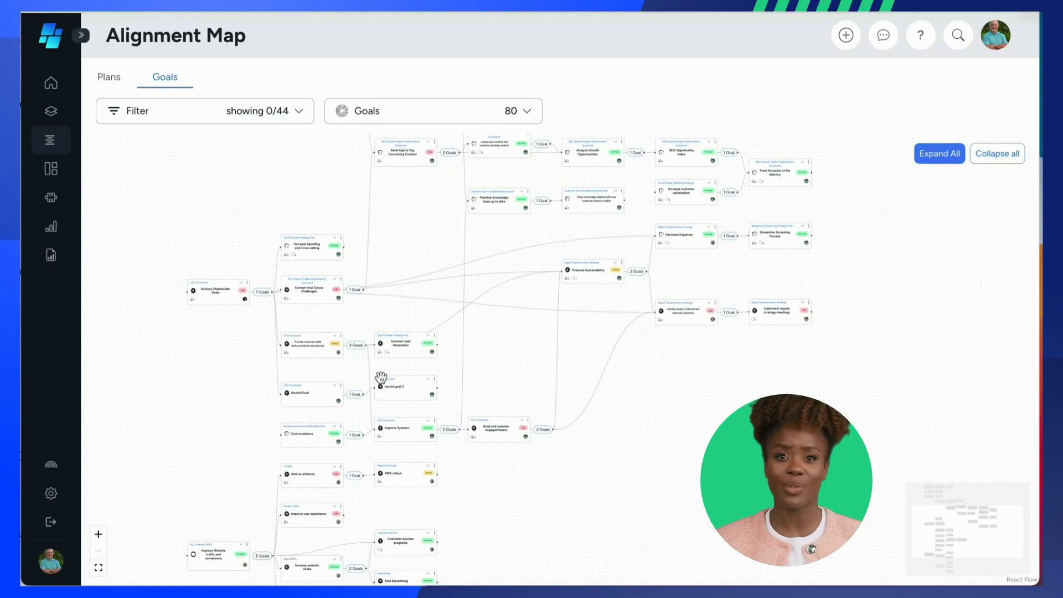
scroll(381, 378, up, 5)
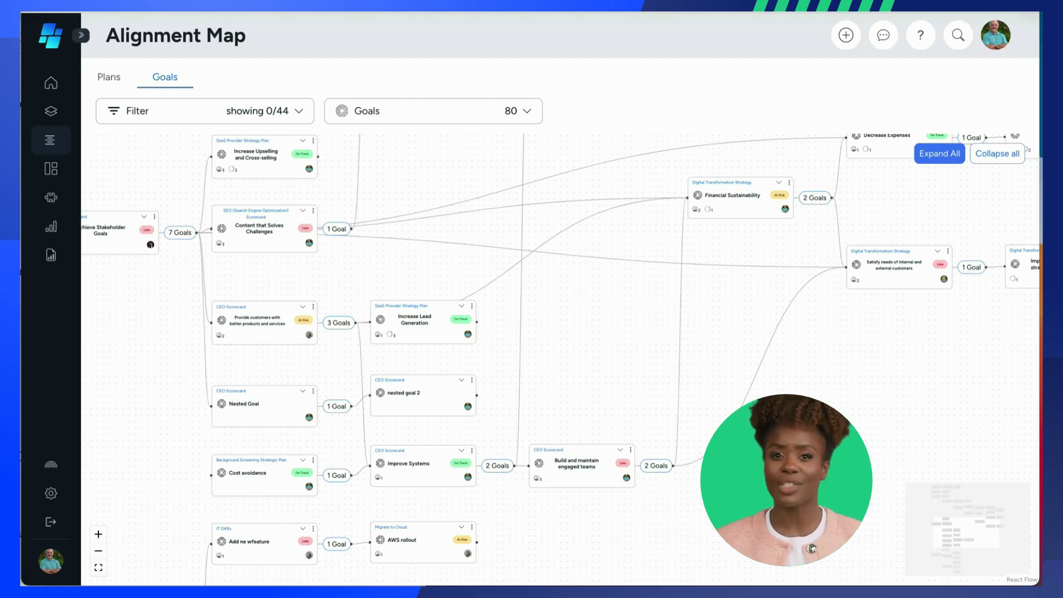
scroll(842, 204, up, 2)
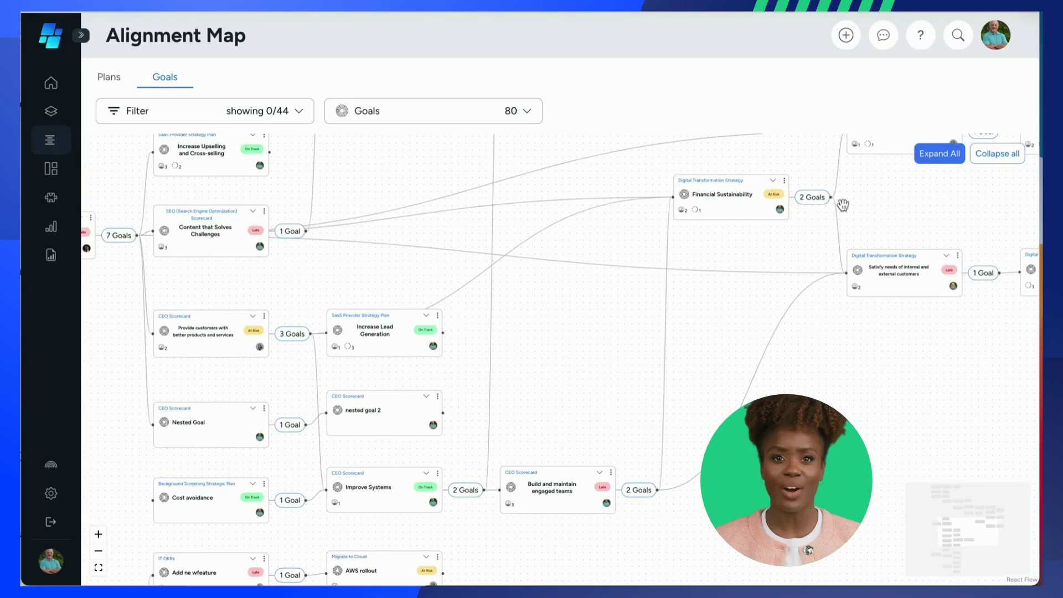